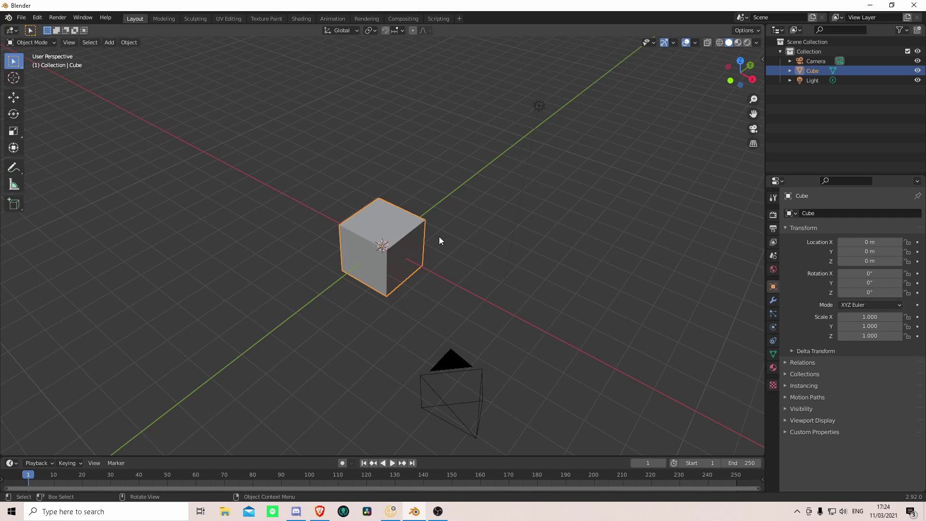
Step: Stretch the cube into a long bar by moving its positive X face outward along the X axis in Edit Mode
{"action": "key", "text": "Tab"}
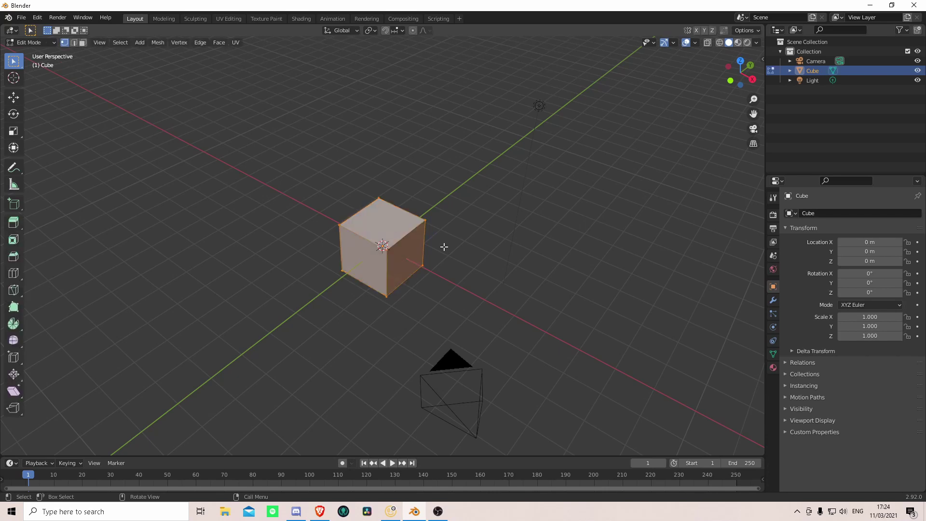
{"action": "key", "text": "3"}
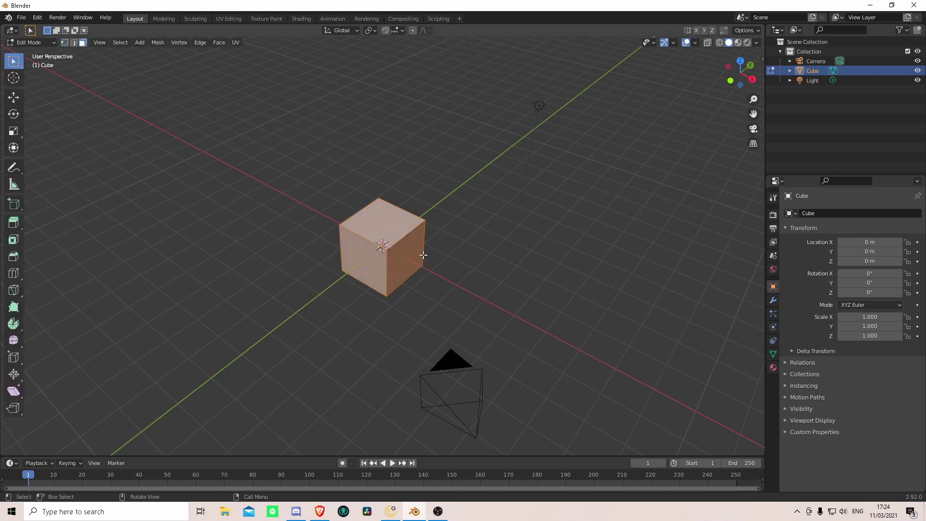
{"action": "left_click", "coordinate": [408, 254]}
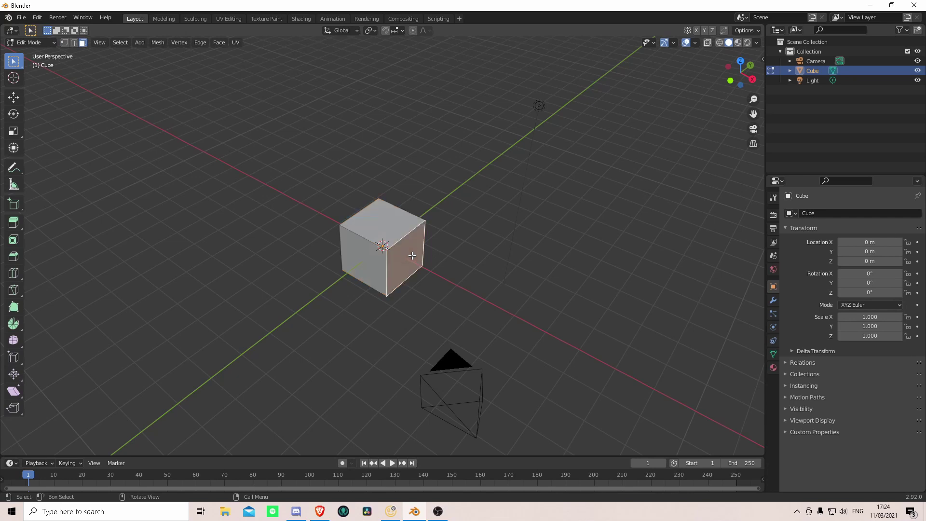
{"action": "key", "text": "g"}
{"action": "key", "text": "x"}
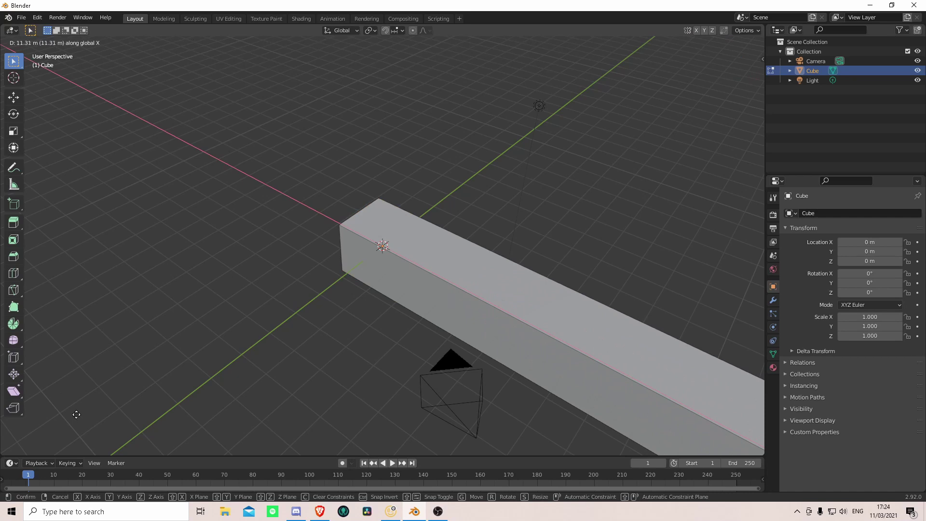
{"action": "left_click", "coordinate": [462, 165]}
{"action": "scroll", "coordinate": [462, 166], "scroll_direction": "down", "scroll_amount": 5}
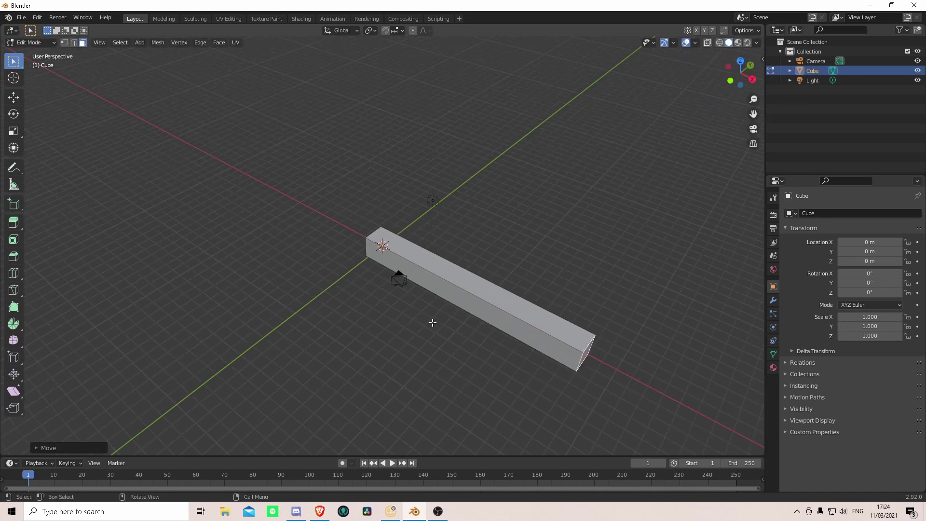
Step: Add 13 evenly spaced, unslid loop cuts across the bar's length and return to Object Mode
{"action": "key", "text": "ctrl+r"}
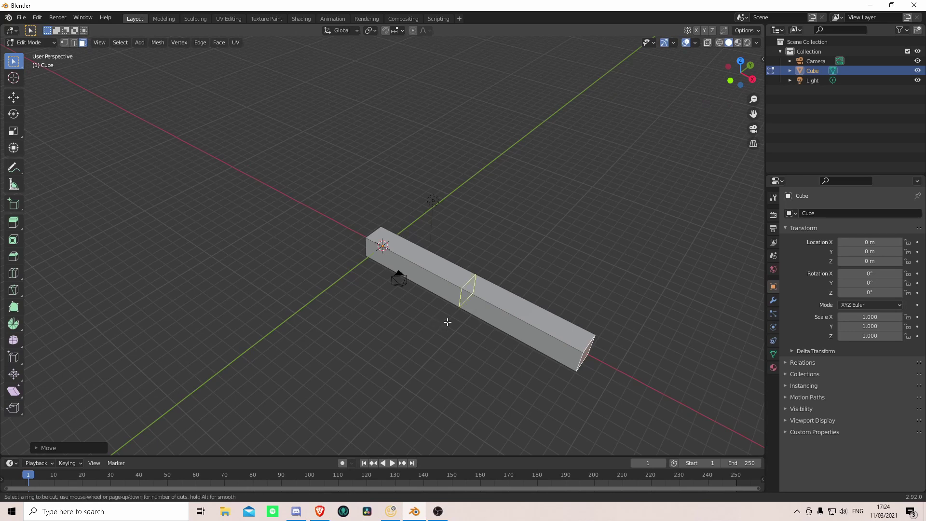
{"action": "scroll", "coordinate": [457, 308], "scroll_direction": "up", "scroll_amount": 5}
{"action": "scroll", "coordinate": [457, 309], "scroll_direction": "up", "scroll_amount": 7}
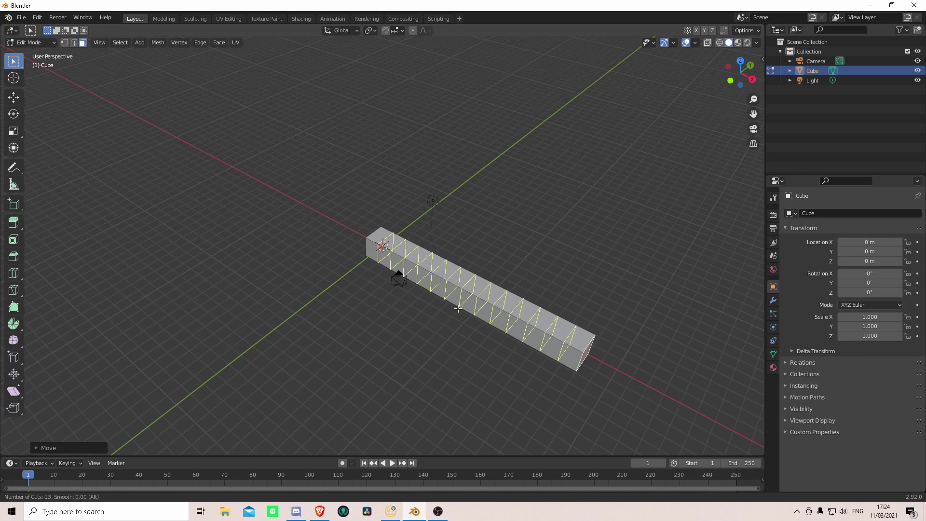
{"action": "left_click", "coordinate": [457, 309]}
{"action": "right_click", "coordinate": [457, 309]}
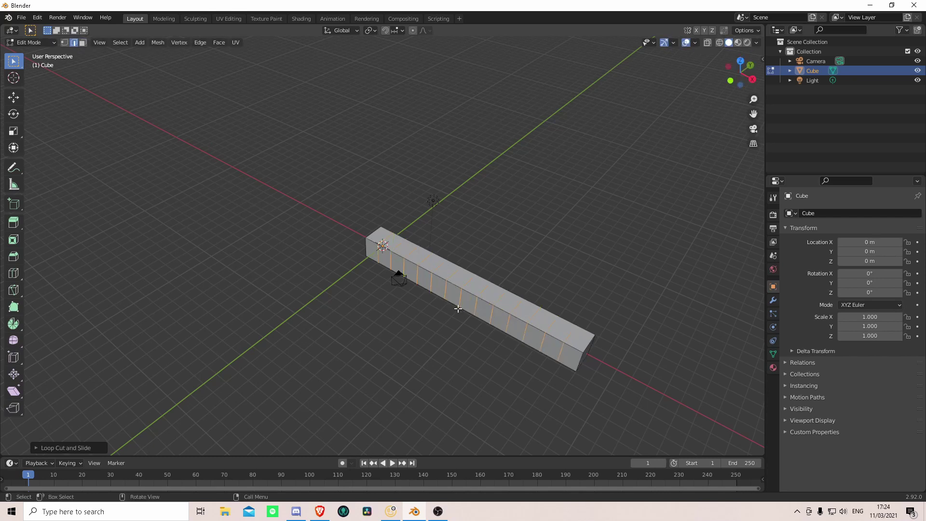
{"action": "key", "text": "Tab"}
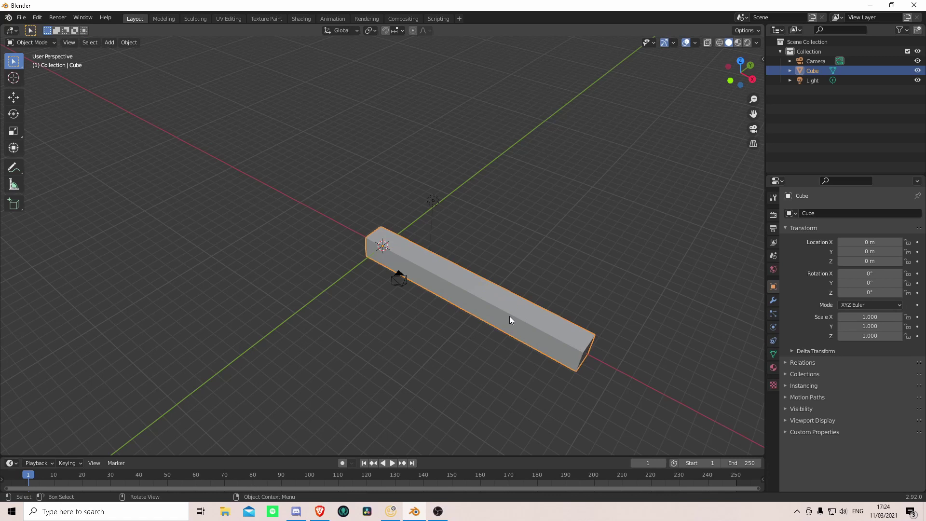
Step: Add a Simple Deform modifier to the bar and set it to Bend around the Z axis
{"action": "left_click", "coordinate": [773, 301]}
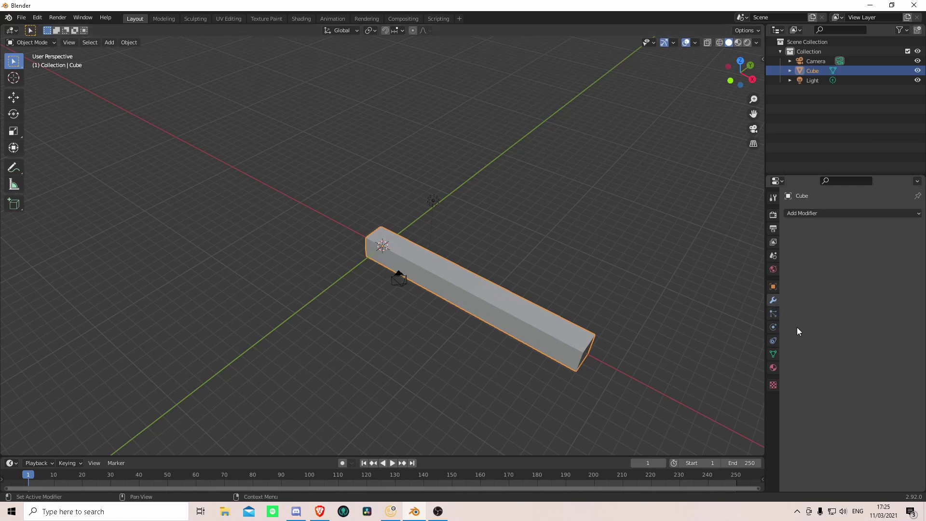
{"action": "left_click", "coordinate": [849, 213]}
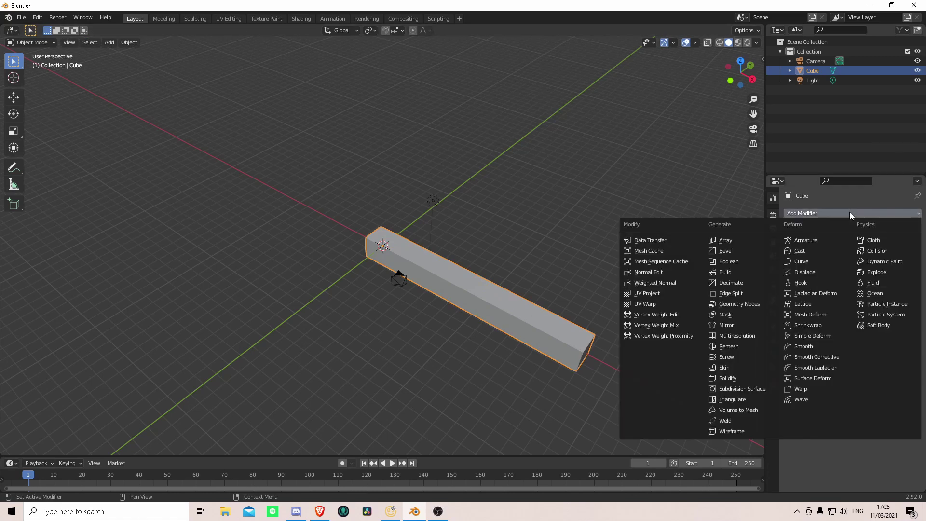
{"action": "left_click", "coordinate": [801, 335]}
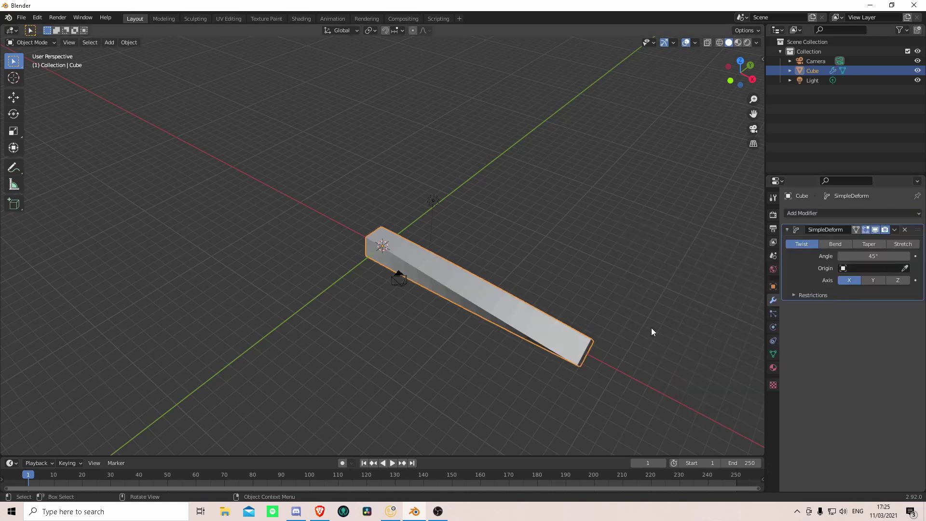
{"action": "left_click", "coordinate": [835, 245]}
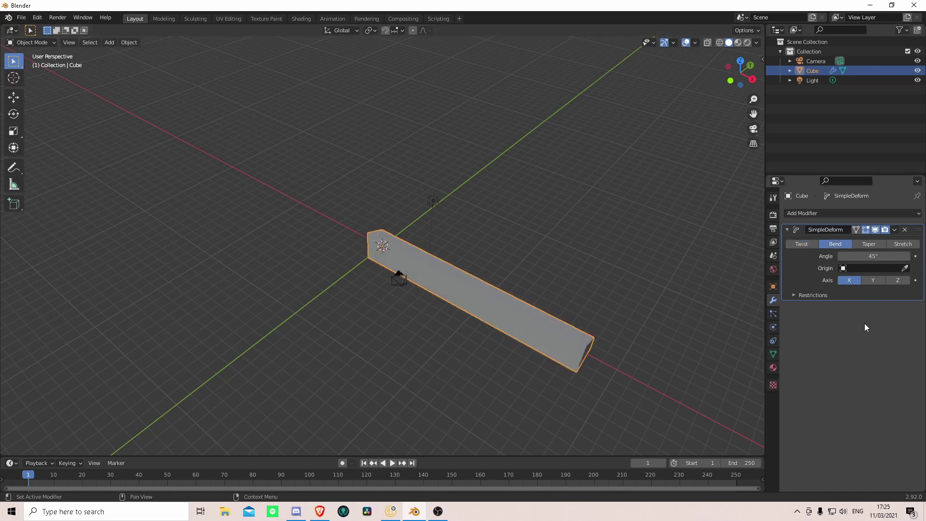
{"action": "left_click", "coordinate": [897, 281]}
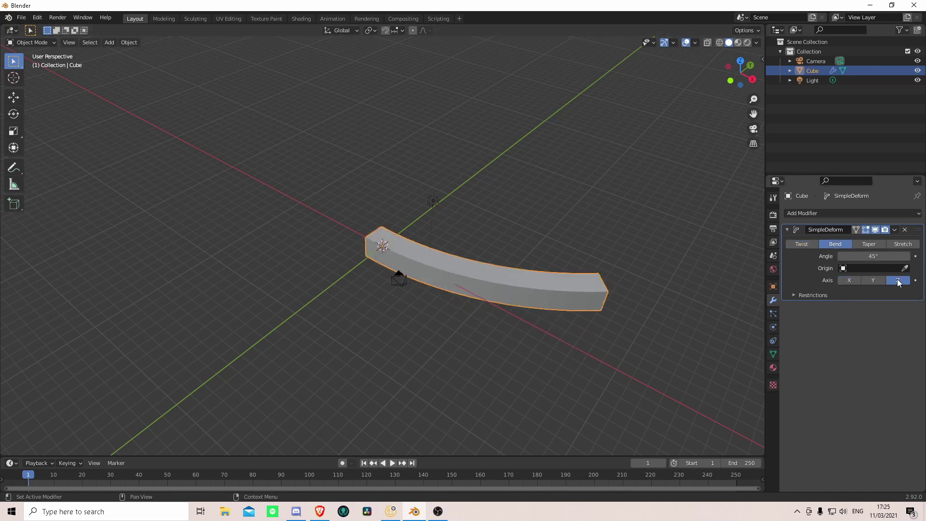
Step: Set the Simple Deform bend angle to 180°
{"action": "left_click", "coordinate": [882, 257]}
{"action": "type", "text": "45d"}
{"action": "key", "text": "BackSpace"}
{"action": "key", "text": "BackSpace"}
{"action": "key", "text": "BackSpace"}
{"action": "type", "text": "180"}
{"action": "key", "text": "Return"}
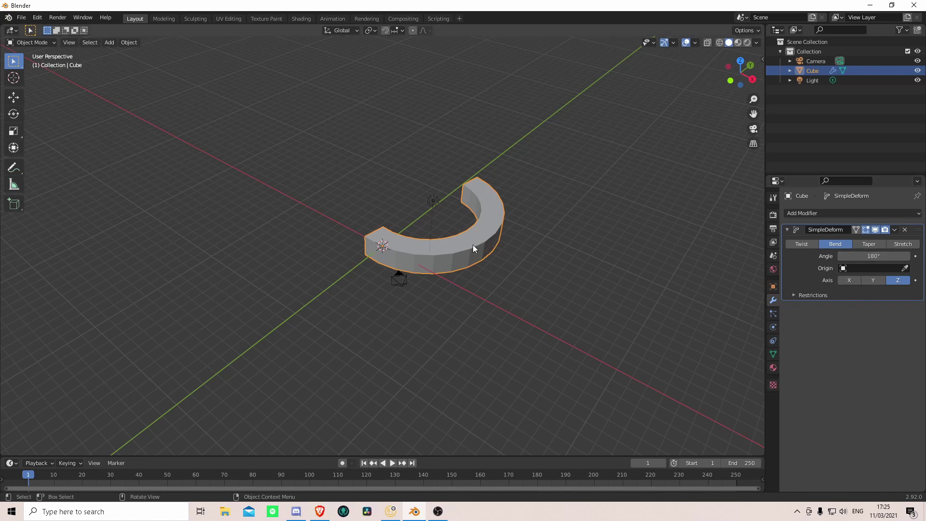
Step: Delete the bent bar and add a new cube mesh
{"action": "key", "text": "Delete"}
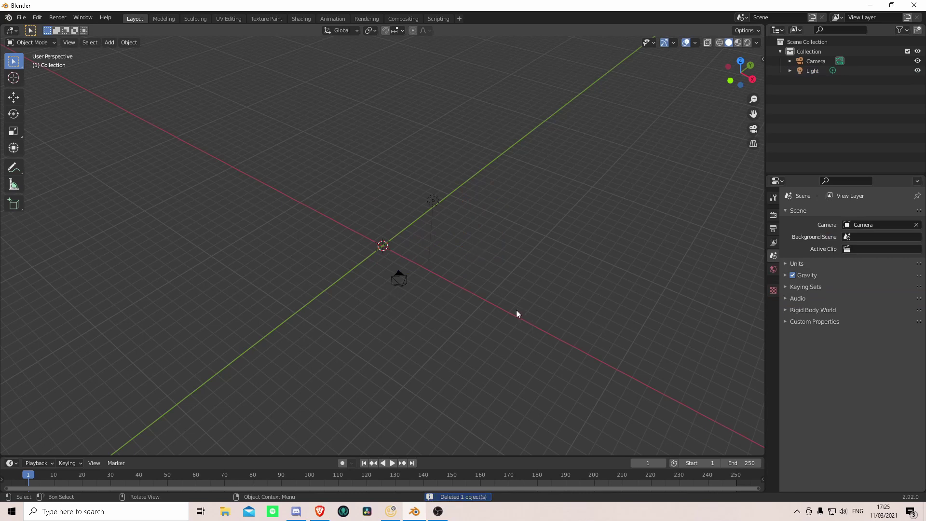
{"action": "key", "text": "shift+a"}
{"action": "mouse_move", "coordinate": [495, 295]}
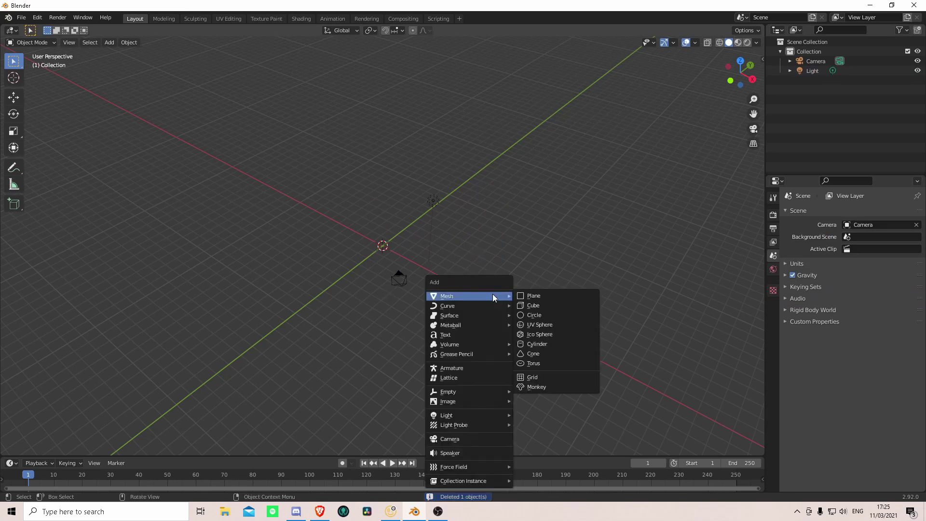
{"action": "left_click", "coordinate": [534, 305]}
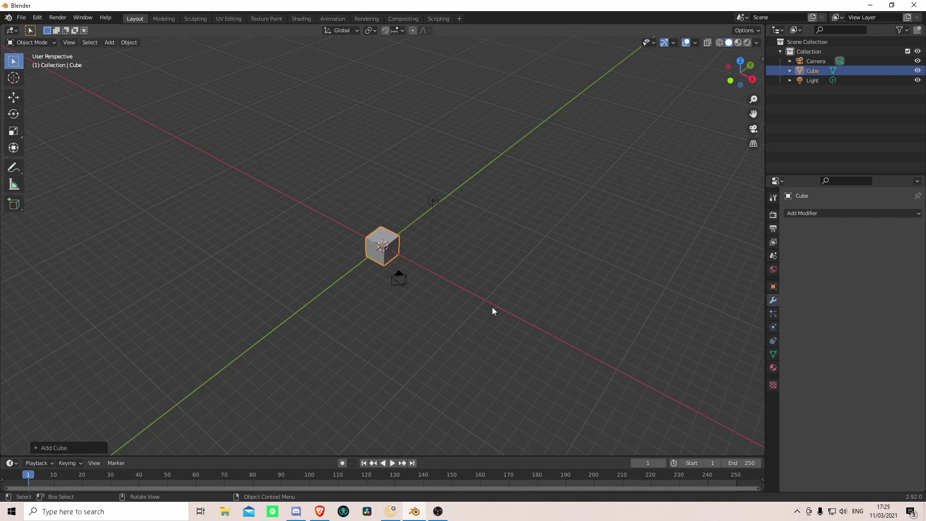
Step: Stretch the new cube into a long bar by moving its positive Y face outward along the Y axis in Edit Mode
{"action": "middle_click_drag", "start_coordinate": [486, 314], "coordinate": [398, 303]}
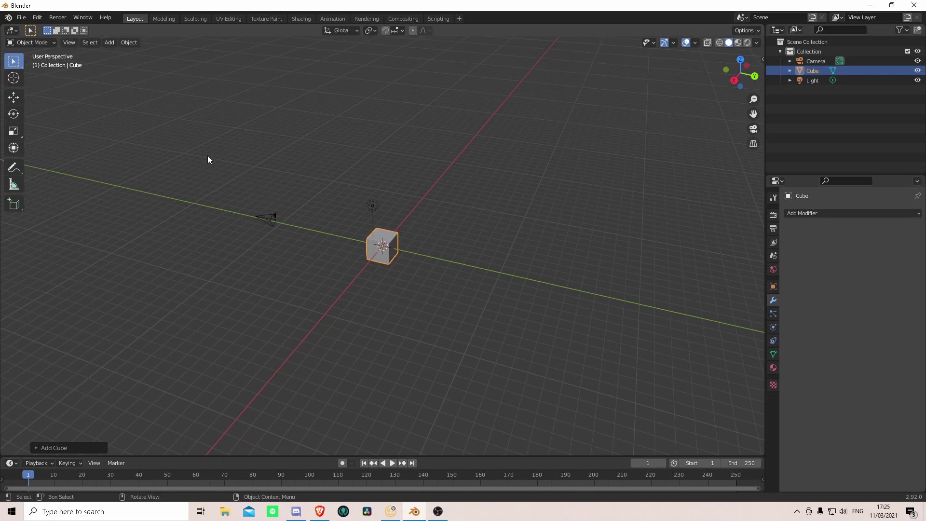
{"action": "key", "text": "Tab"}
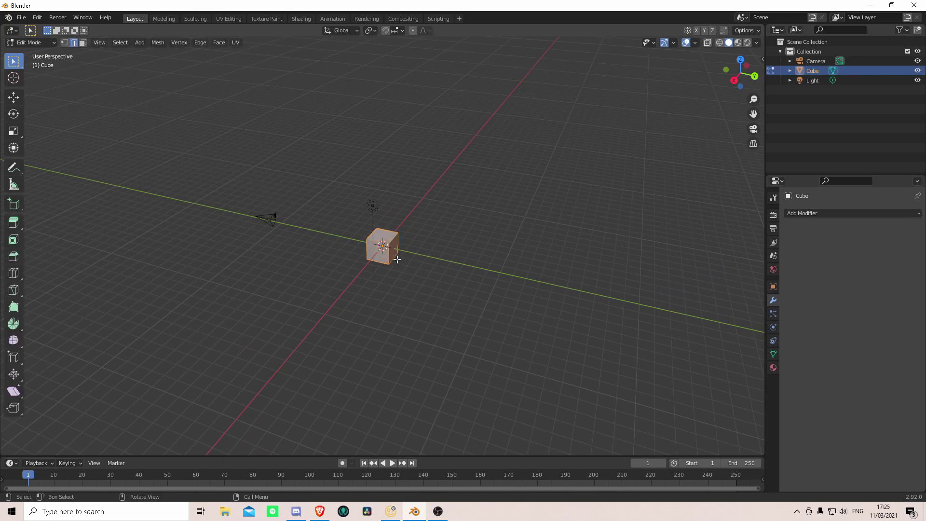
{"action": "key", "text": "alt+a"}
{"action": "key", "text": "3"}
{"action": "left_click", "coordinate": [397, 254]}
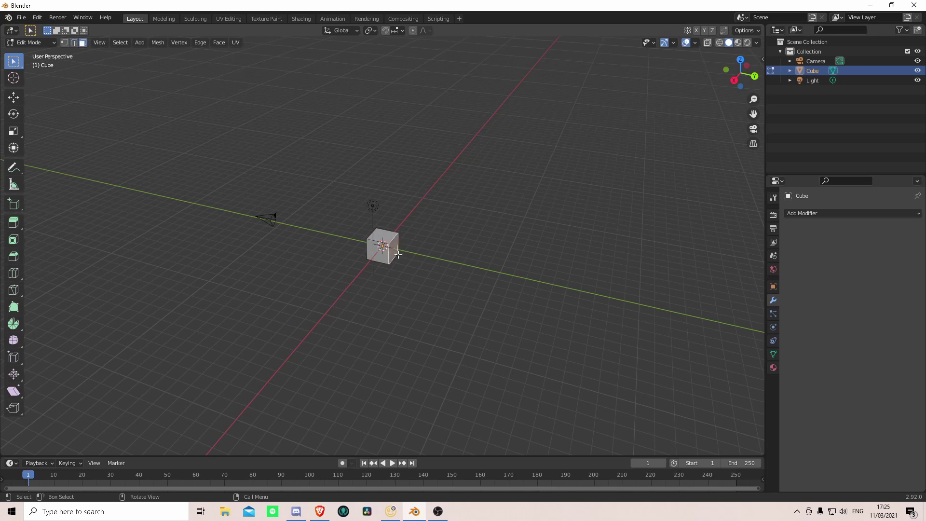
{"action": "key", "text": "g"}
{"action": "key", "text": "y"}
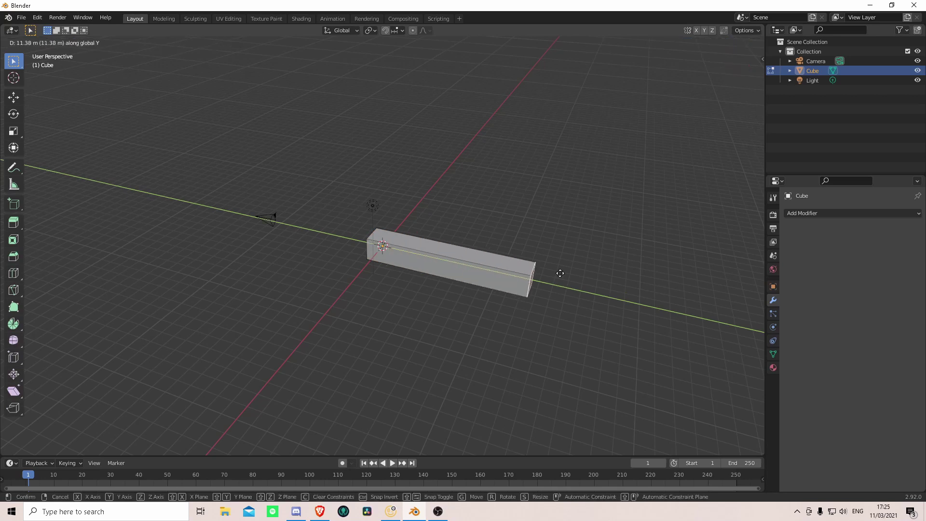
{"action": "left_click", "coordinate": [756, 328]}
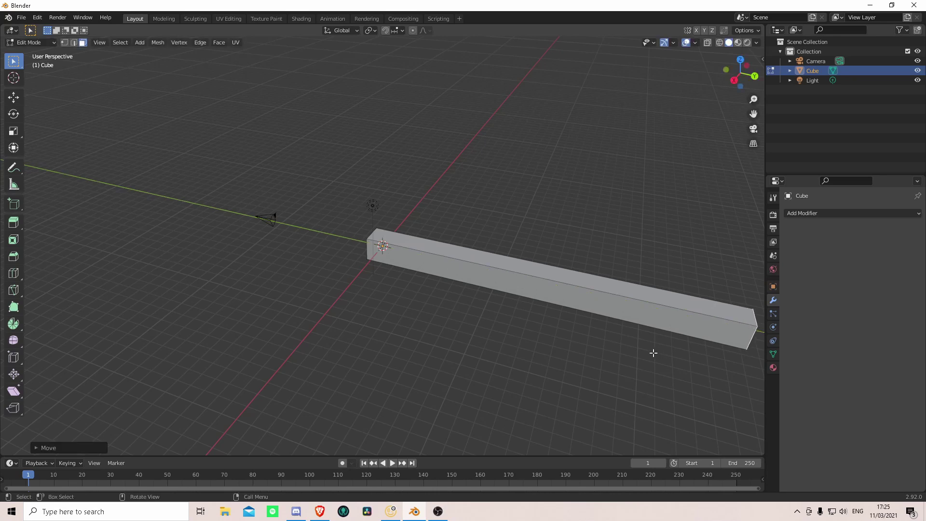
Step: Add 19 evenly spaced, unslid loop cuts across the Y-axis bar's length and return to Object Mode
{"action": "key", "text": "ctrl+r"}
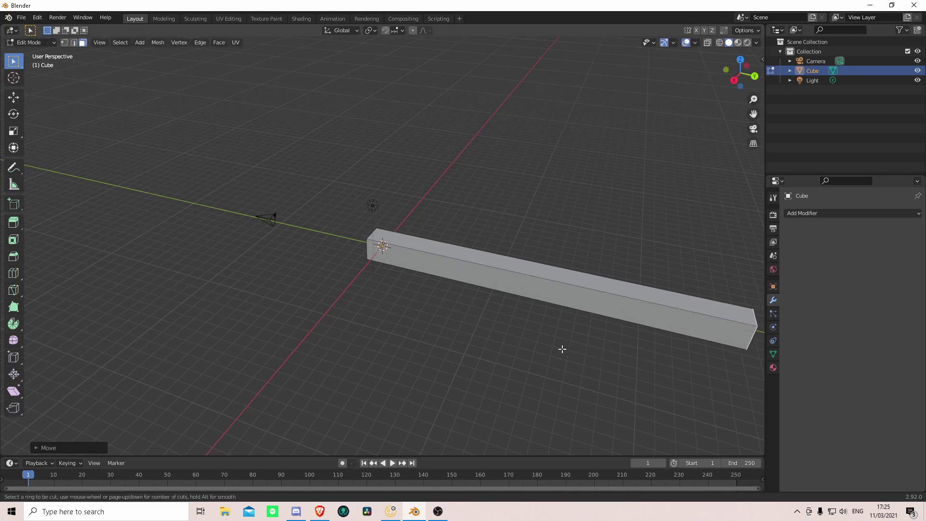
{"action": "scroll", "coordinate": [577, 308], "scroll_direction": "up", "scroll_amount": 18}
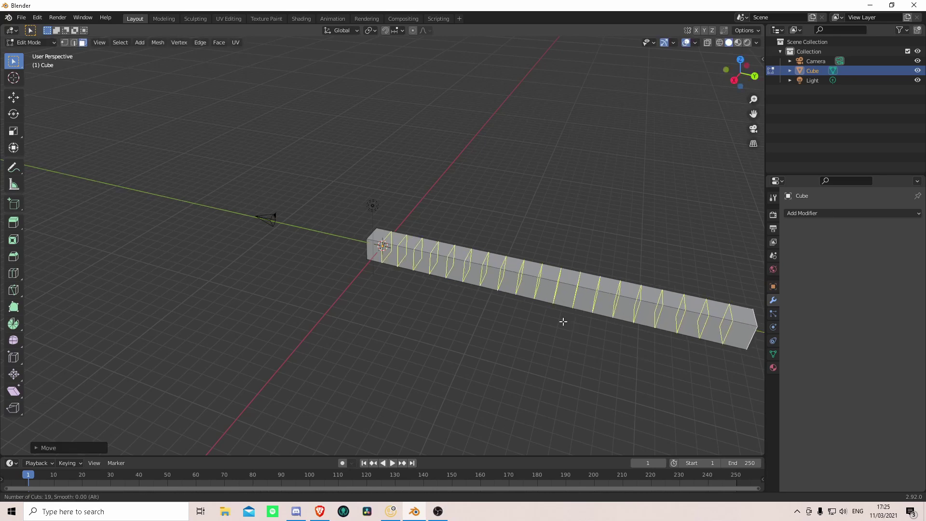
{"action": "left_click", "coordinate": [568, 307]}
{"action": "right_click", "coordinate": [567, 307]}
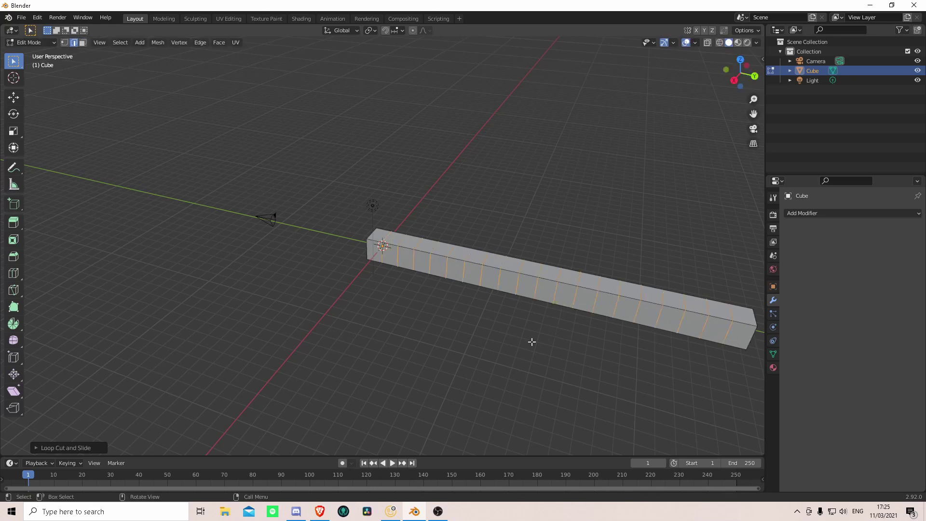
{"action": "key", "text": "Tab"}
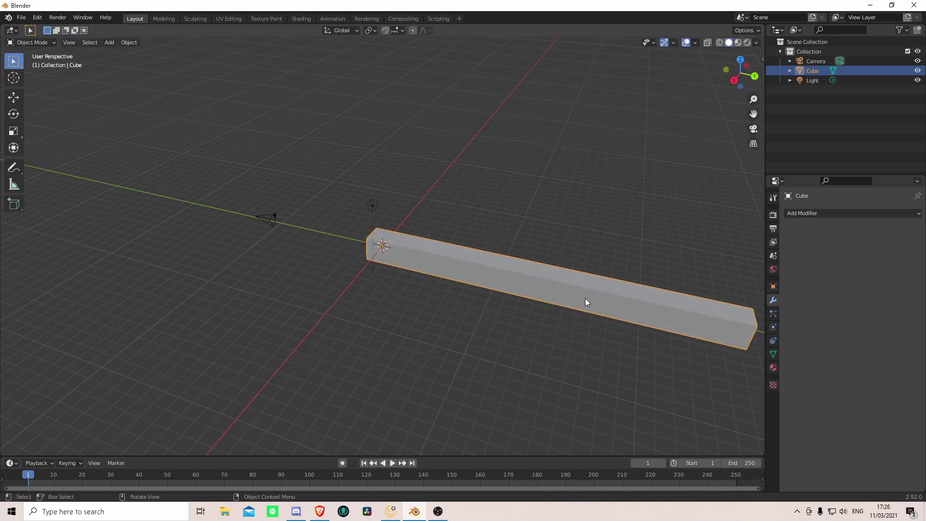
Step: Add a Simple Deform modifier to the Y-axis bar and set it to Bend around the Z axis
{"action": "left_click", "coordinate": [832, 215]}
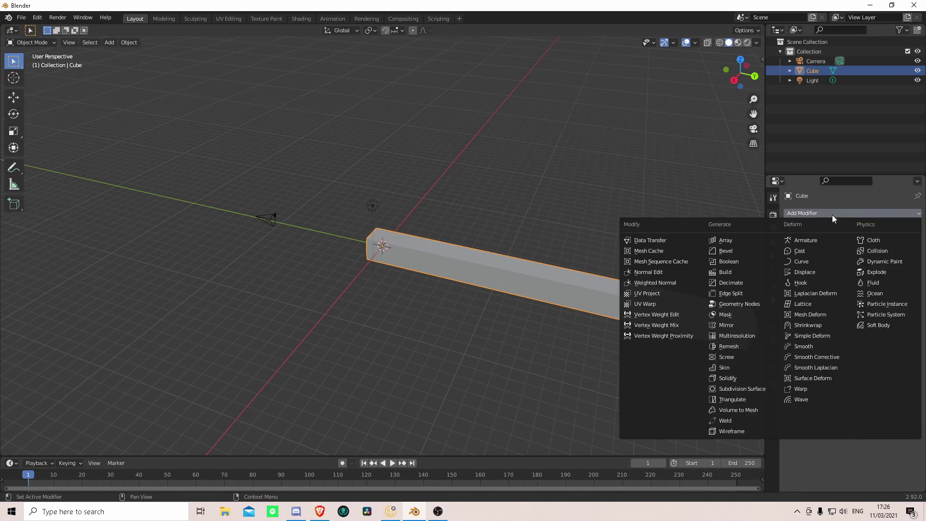
{"action": "left_click", "coordinate": [791, 336]}
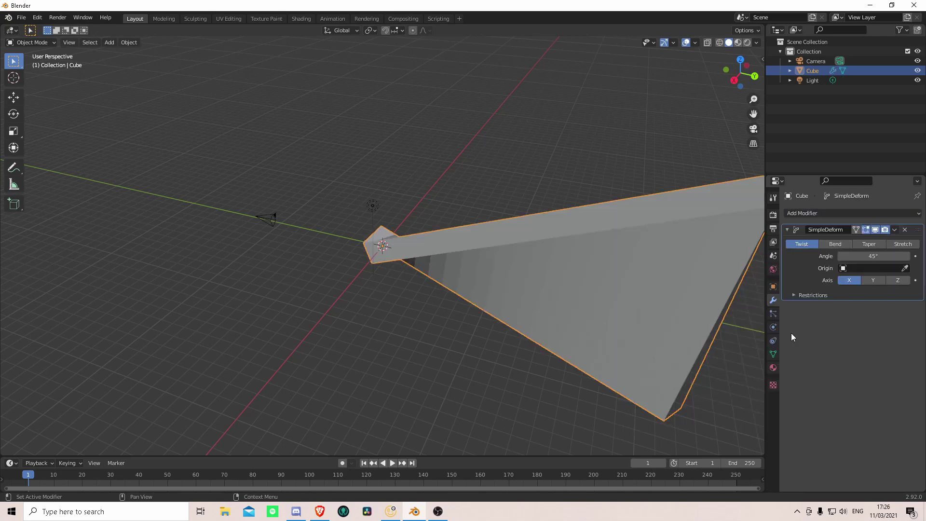
{"action": "left_click", "coordinate": [835, 244]}
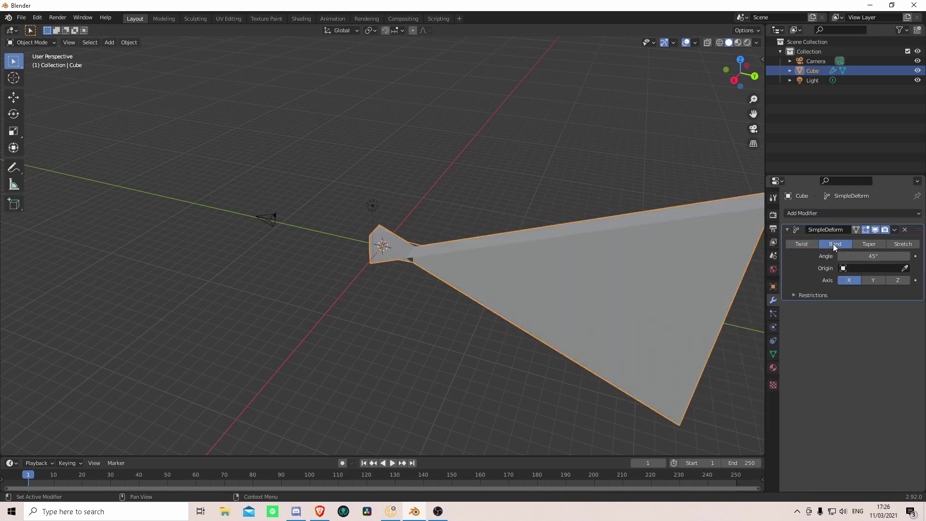
{"action": "left_click", "coordinate": [897, 281]}
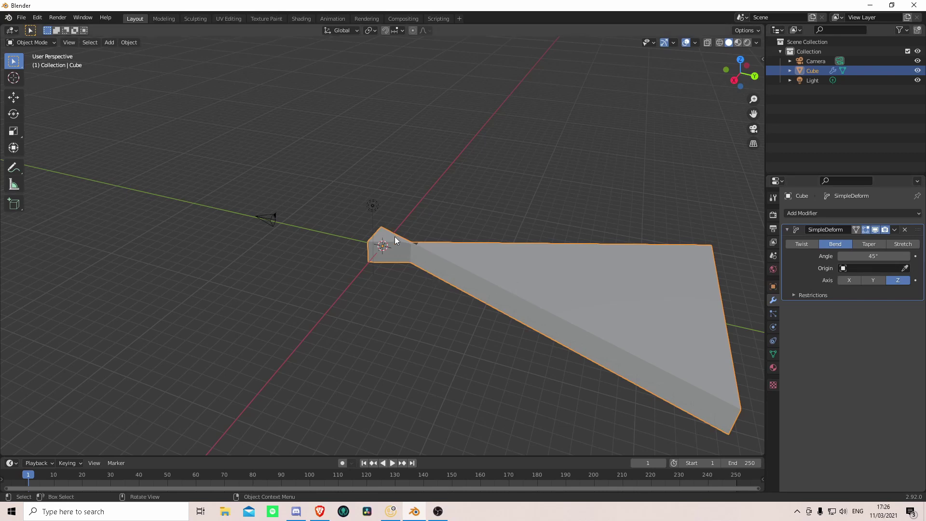
Step: Add an empty at the scene origin and reselect the deformed bar
{"action": "left_click", "coordinate": [395, 302]}
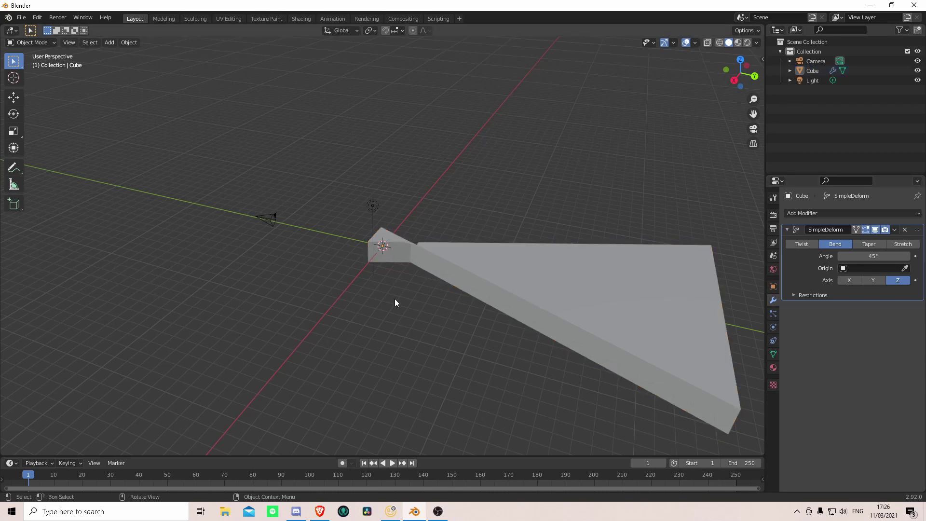
{"action": "key", "text": "shift+a"}
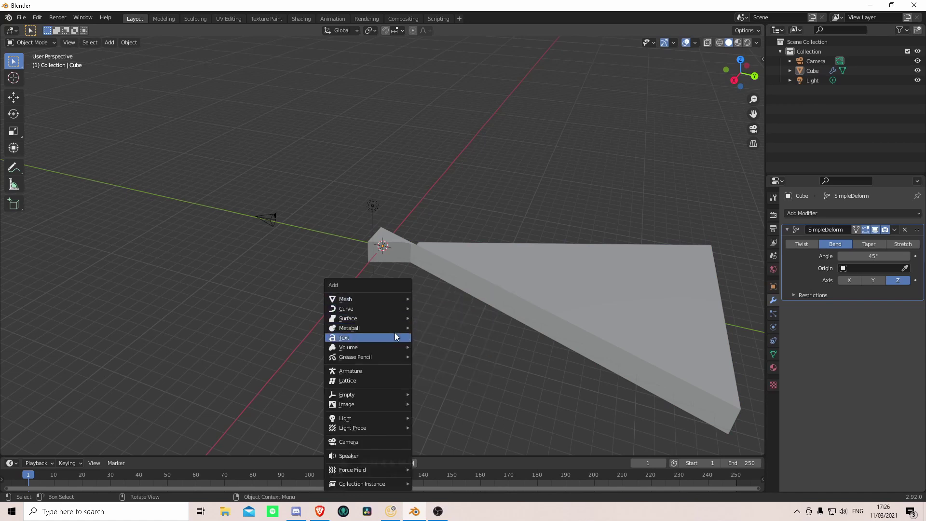
{"action": "mouse_move", "coordinate": [388, 398]}
{"action": "left_click", "coordinate": [437, 397]}
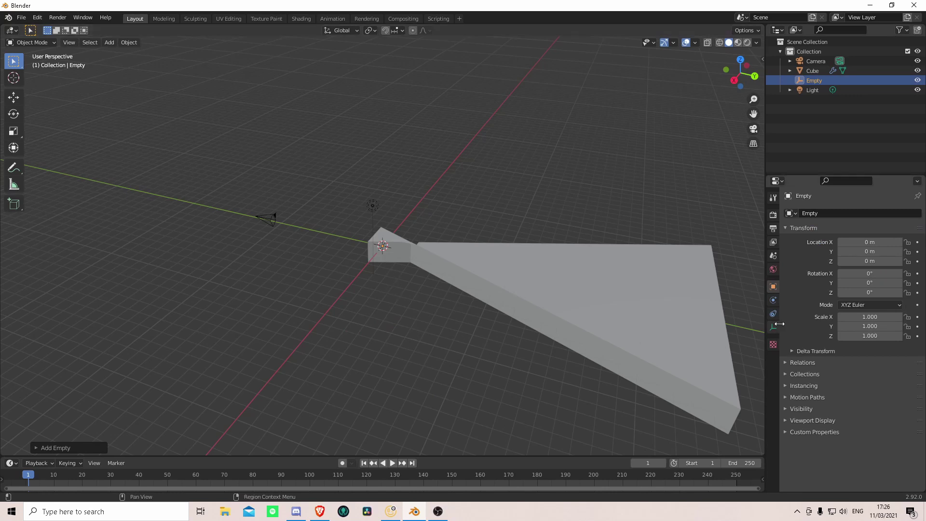
{"action": "left_click", "coordinate": [597, 324]}
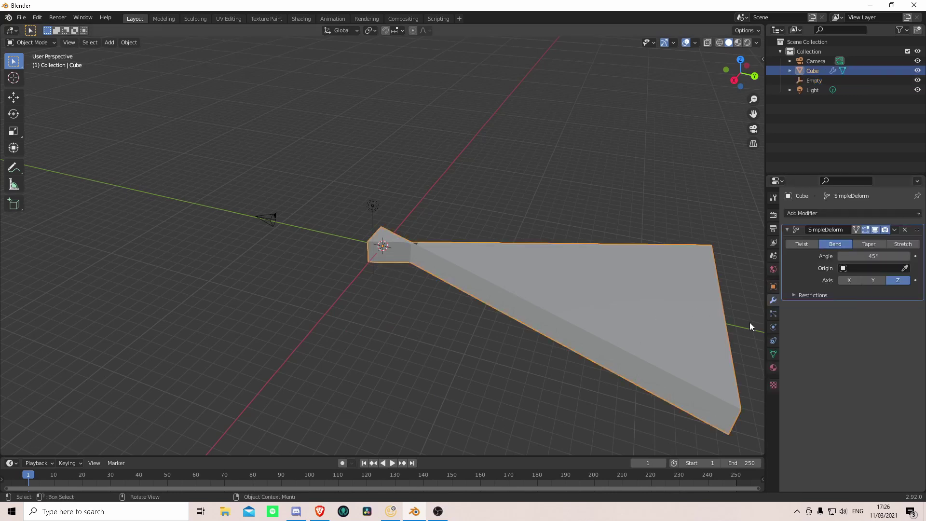
Step: Set the empty as the Simple Deform modifier's origin and rotate the empty to 90° around Z
{"action": "left_click", "coordinate": [841, 270]}
{"action": "left_click", "coordinate": [835, 294]}
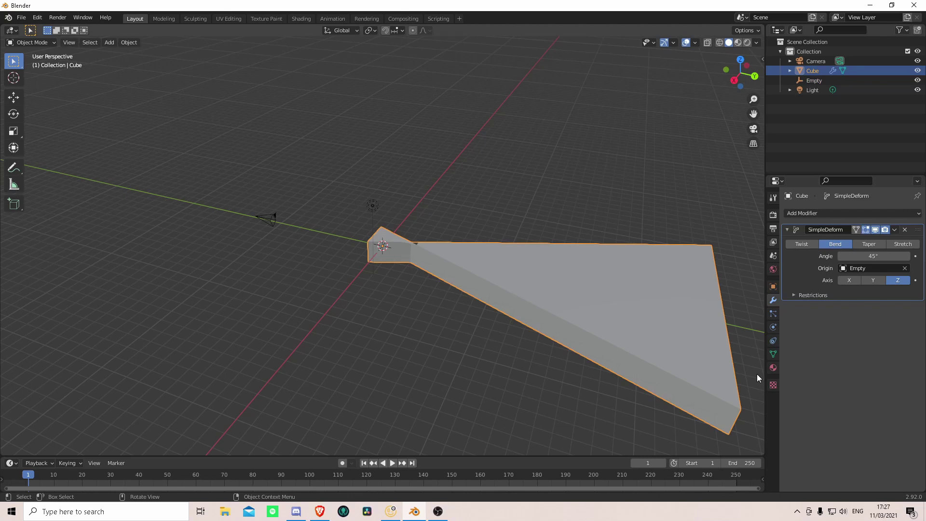
{"action": "left_click", "coordinate": [819, 81]}
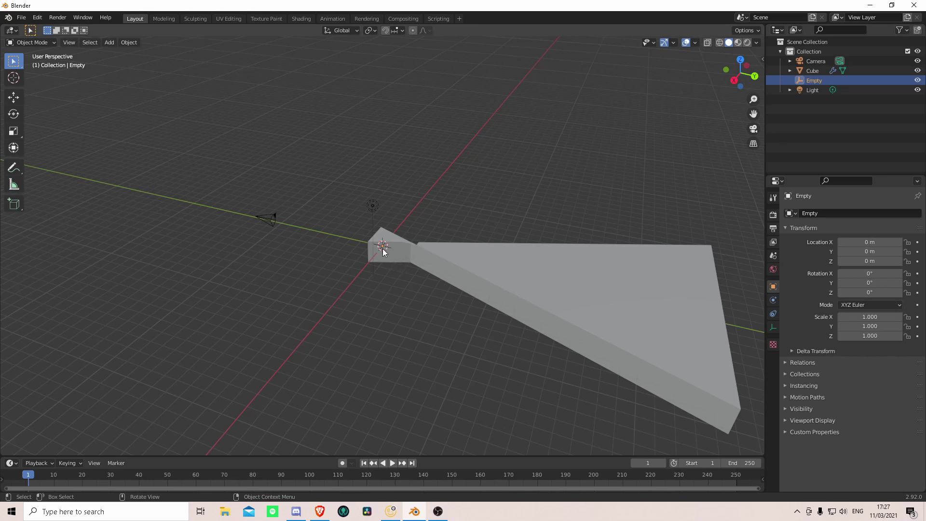
{"action": "key", "text": "w"}
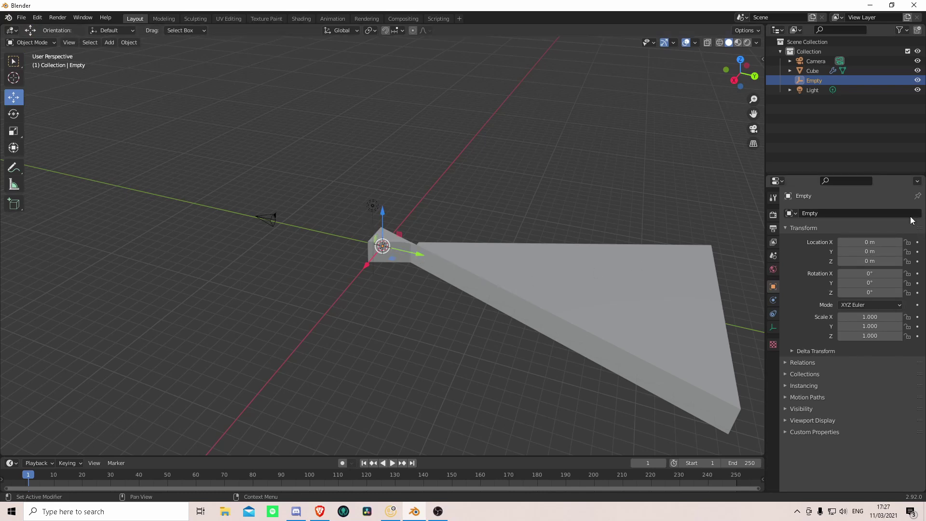
{"action": "left_click_drag", "start_coordinate": [866, 275], "coordinate": [869, 294]}
{"action": "type", "text": "90"}
{"action": "key", "text": "Return"}
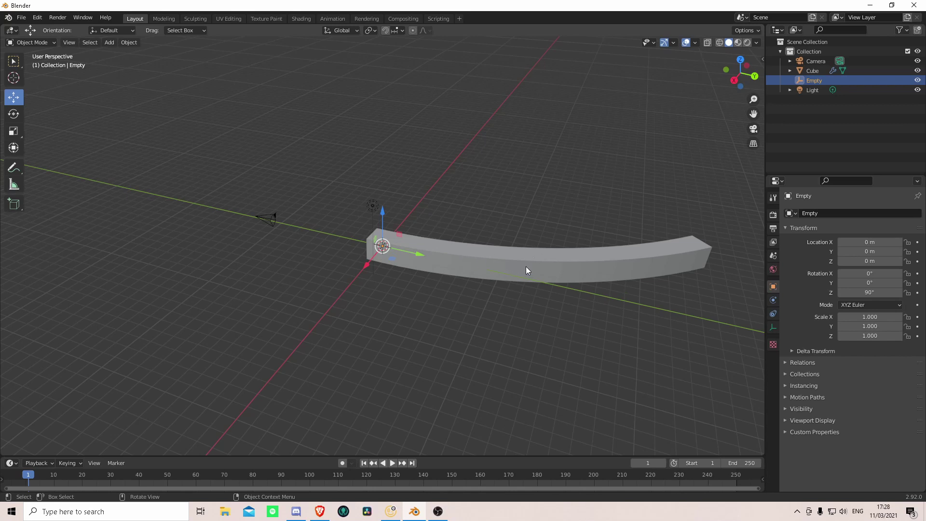
Step: Set the Y-axis bar's bend angle to 180° and apply its Simple Deform modifier
{"action": "left_click", "coordinate": [578, 268]}
{"action": "left_click", "coordinate": [885, 254]}
{"action": "type", "text": "45d"}
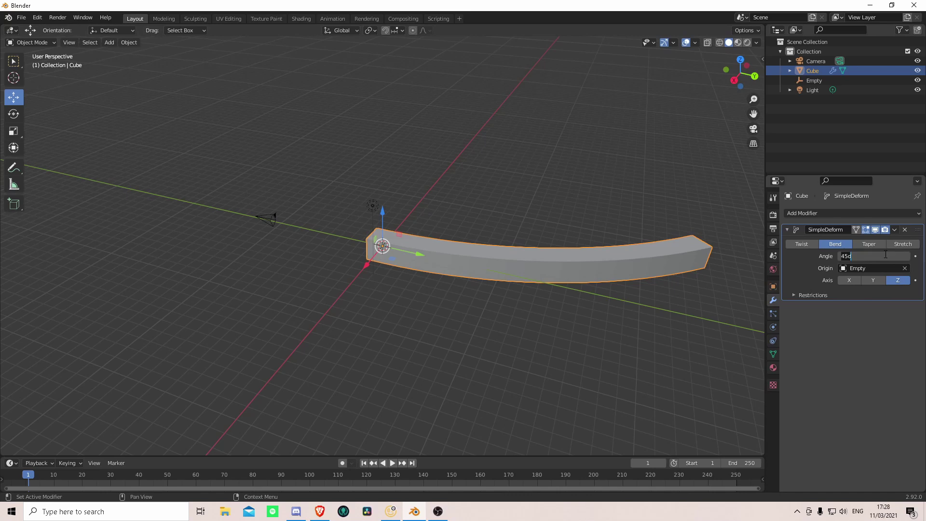
{"action": "key", "text": "BackSpace"}
{"action": "key", "text": "BackSpace"}
{"action": "key", "text": "BackSpace"}
{"action": "type", "text": "180"}
{"action": "key", "text": "Return"}
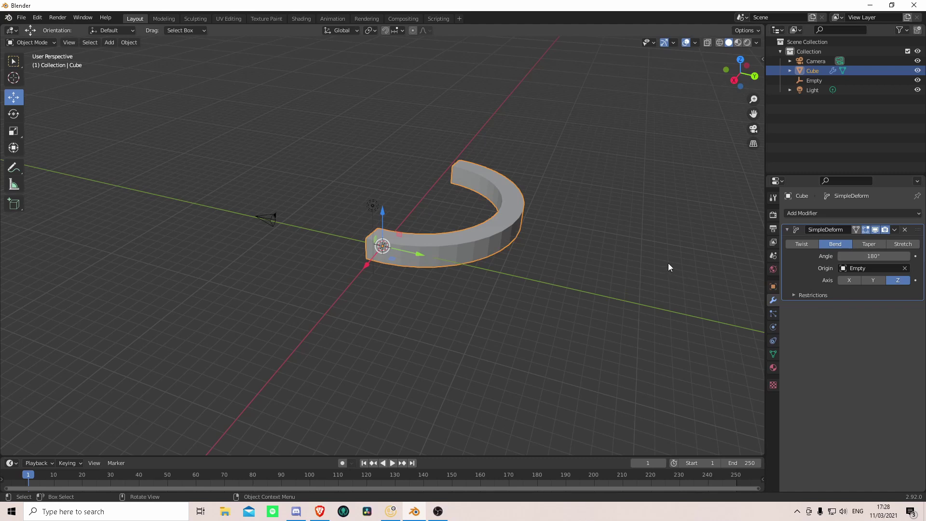
{"action": "left_click", "coordinate": [894, 229]}
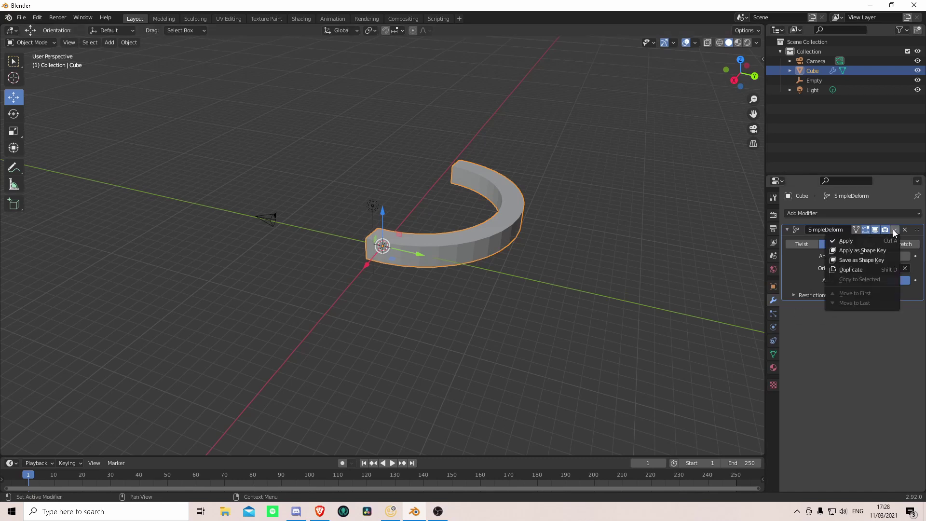
{"action": "left_click", "coordinate": [841, 238]}
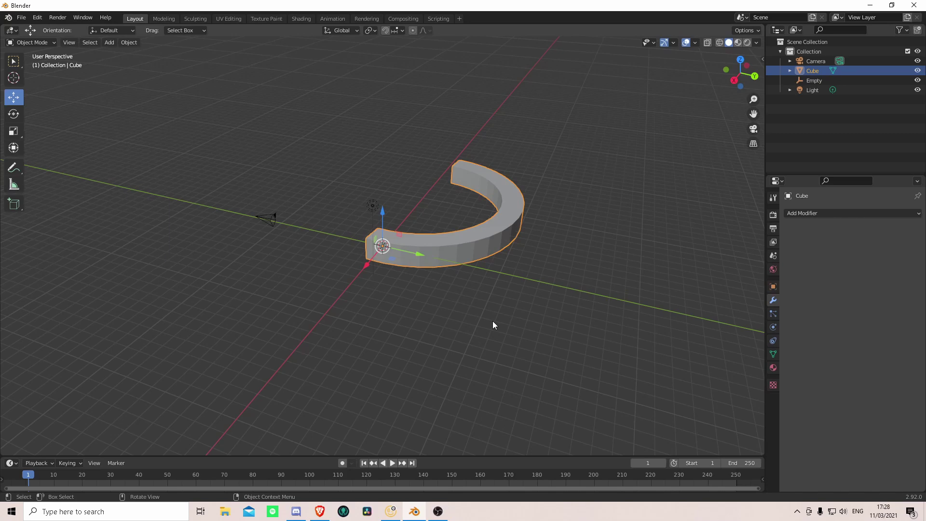
Step: Rotate the bent bar 90° around the Y axis in Object Mode
{"action": "key", "text": "r"}
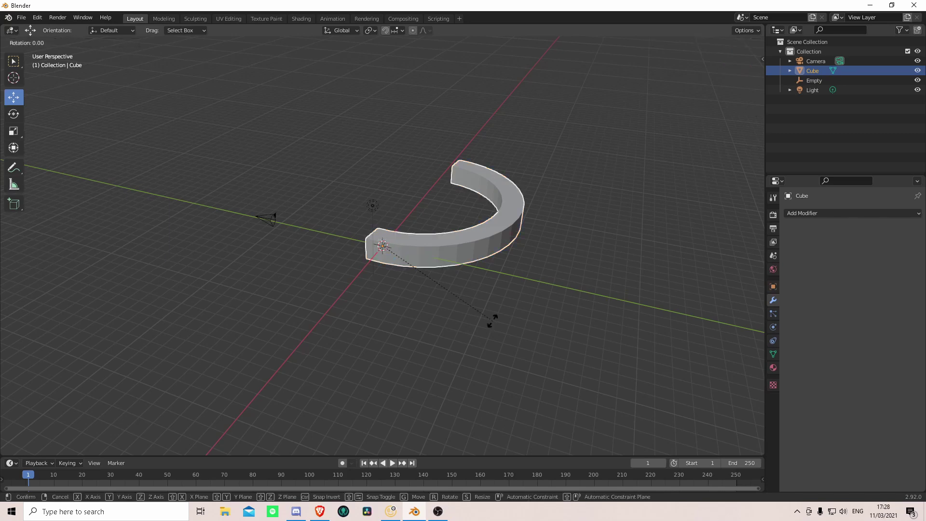
{"action": "type", "text": "y90"}
{"action": "key", "text": "Return"}
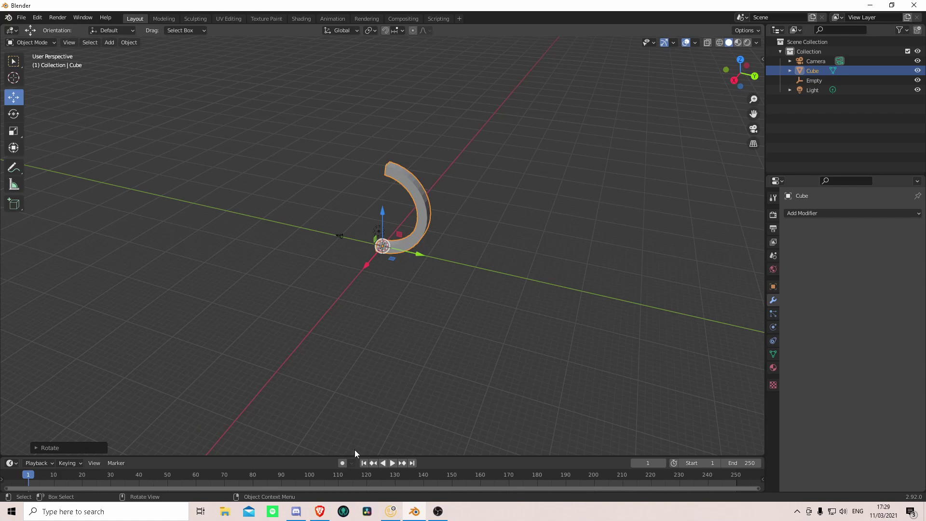
Step: Switch to the Brave browser to view the low poly well tutorial video
{"action": "left_click", "coordinate": [319, 511]}
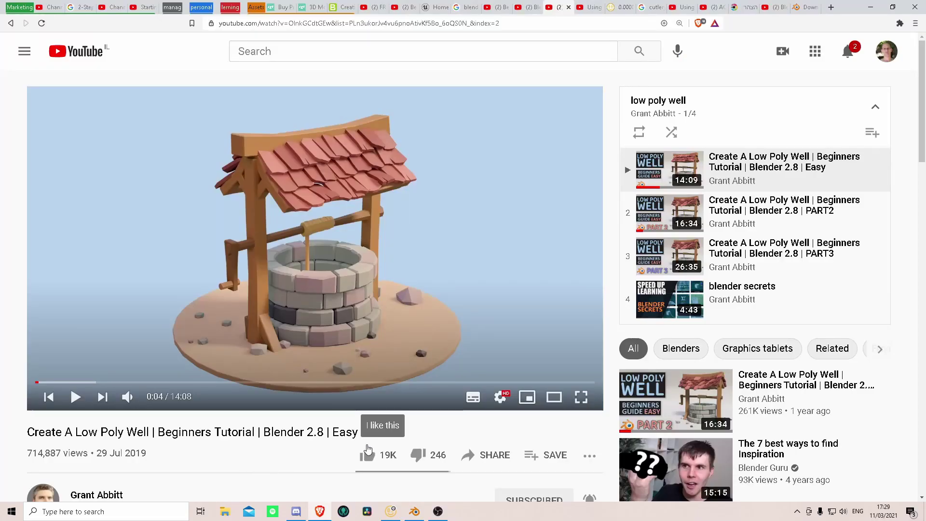